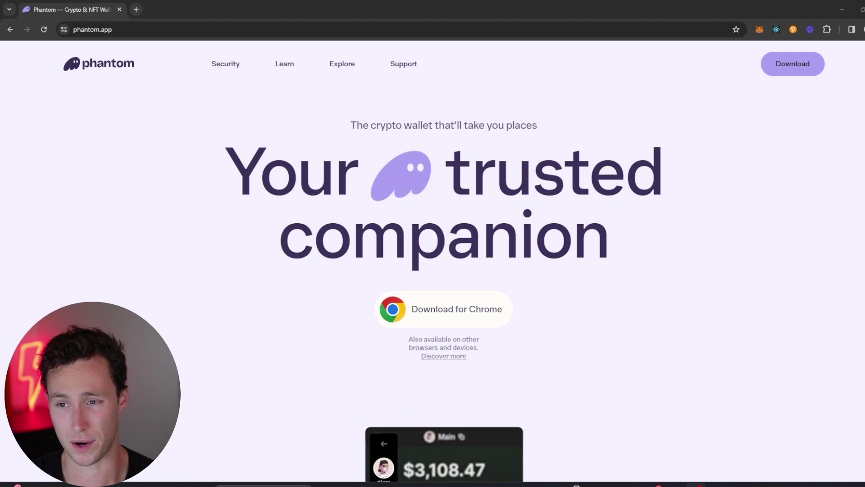
# - Open Phantom's Chrome Web Store listing from 'Download for Chrome' on phantom.app
pyautogui.click(86, 28)
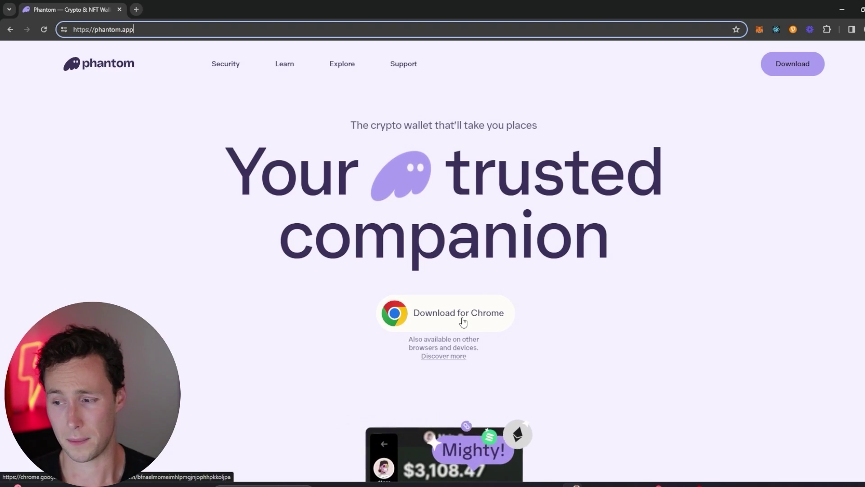
# - Add the Phantom extension to Chrome from its Web Store page and confirm the installation
pyautogui.click(445, 310)
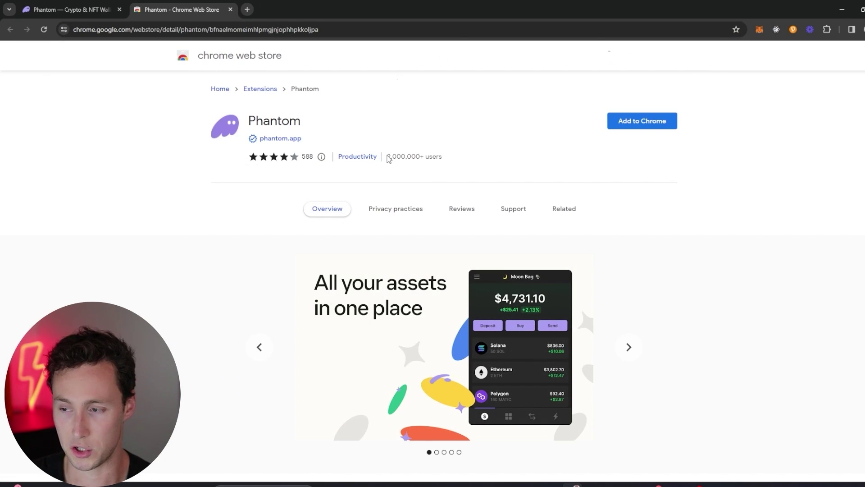
pyautogui.doubleClick(388, 156)
pyautogui.click(413, 158)
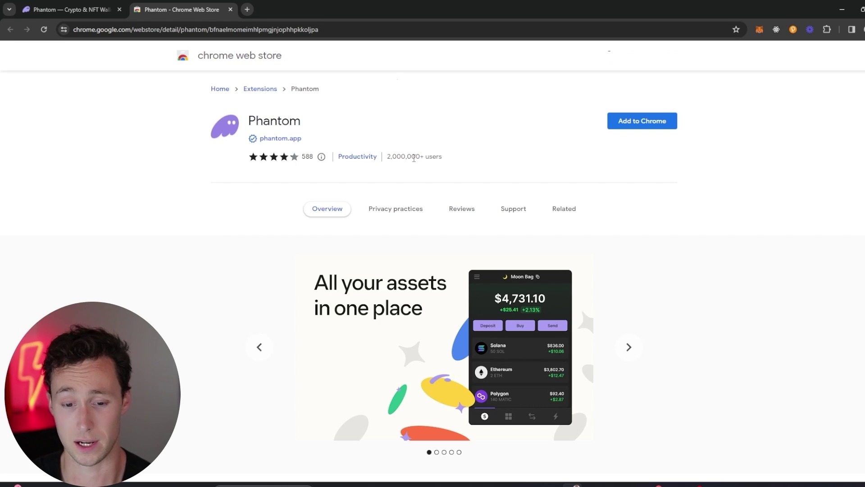
pyautogui.click(642, 124)
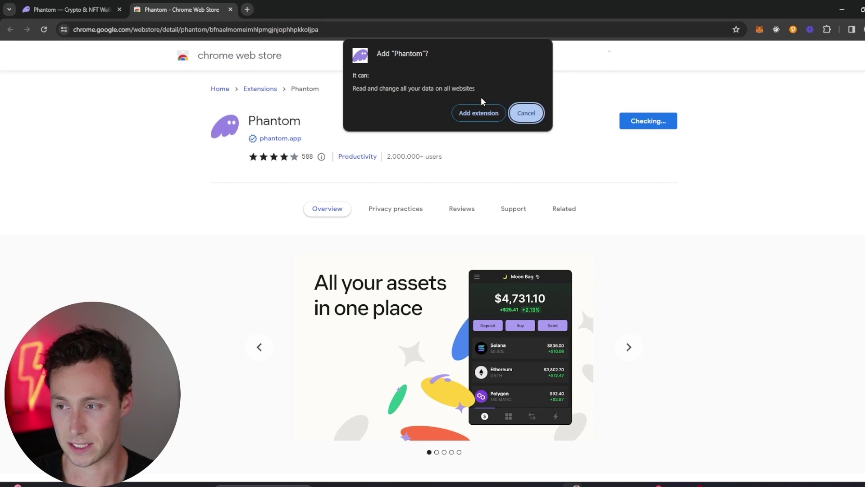
pyautogui.click(484, 110)
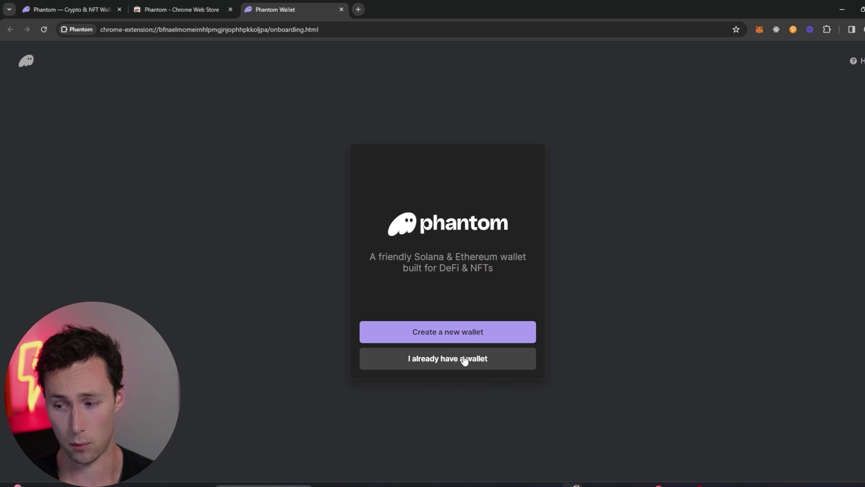
# - Create a new wallet with a password entered twice and the Terms of Service accepted
pyautogui.click(460, 333)
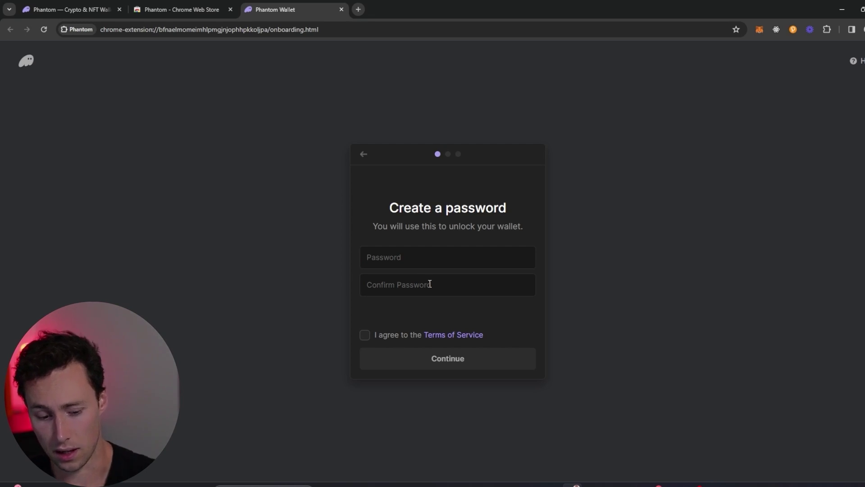
pyautogui.write('••••••••')
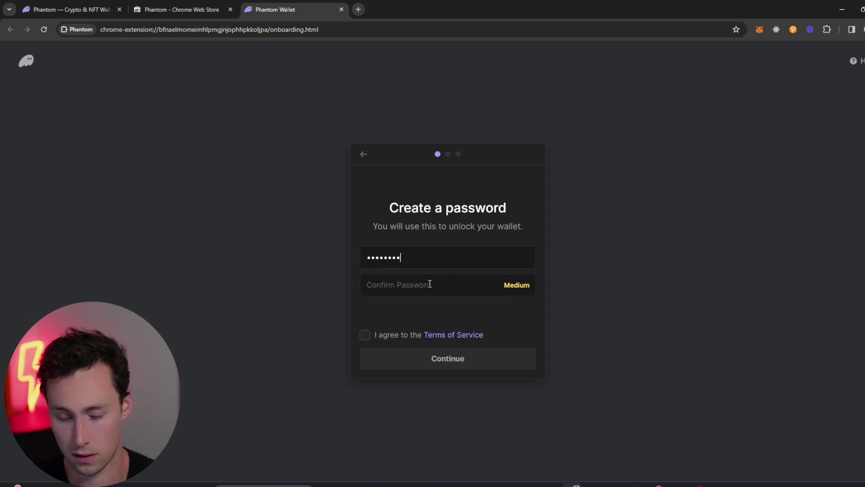
pyautogui.write('••••••••')
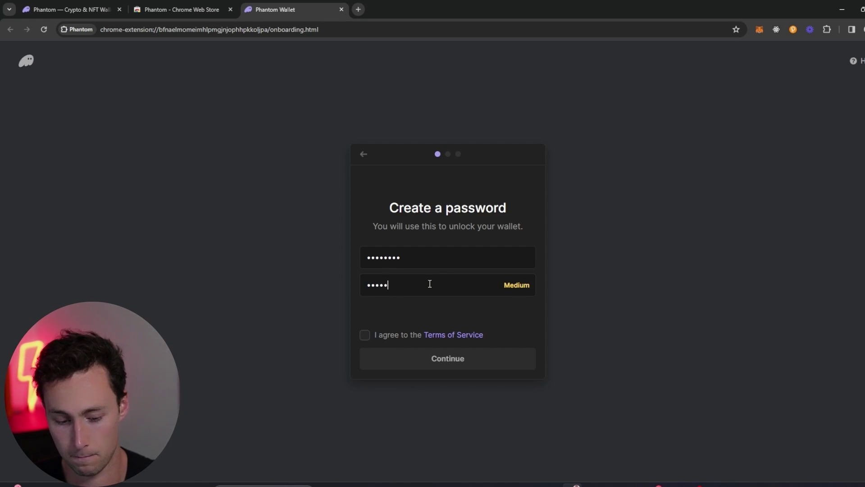
pyautogui.click(366, 336)
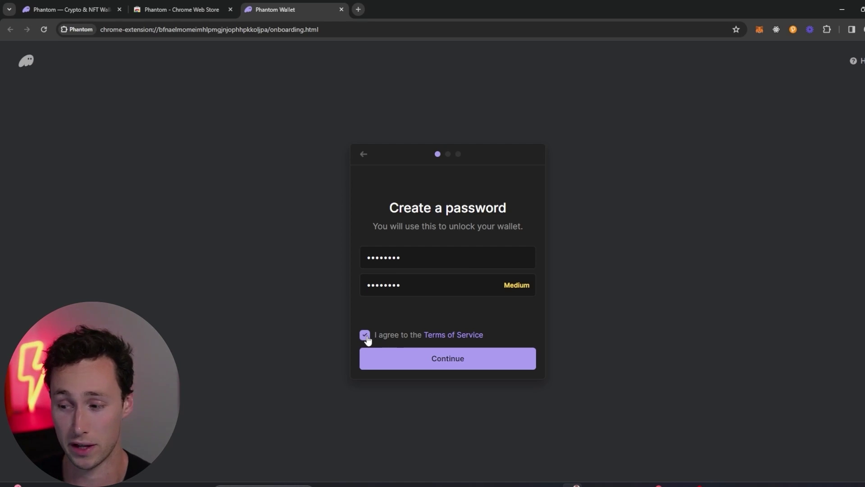
# - Confirm 'I saved my Secret Recovery Phrase' to reach the 'You're all done!' screen
pyautogui.click(433, 359)
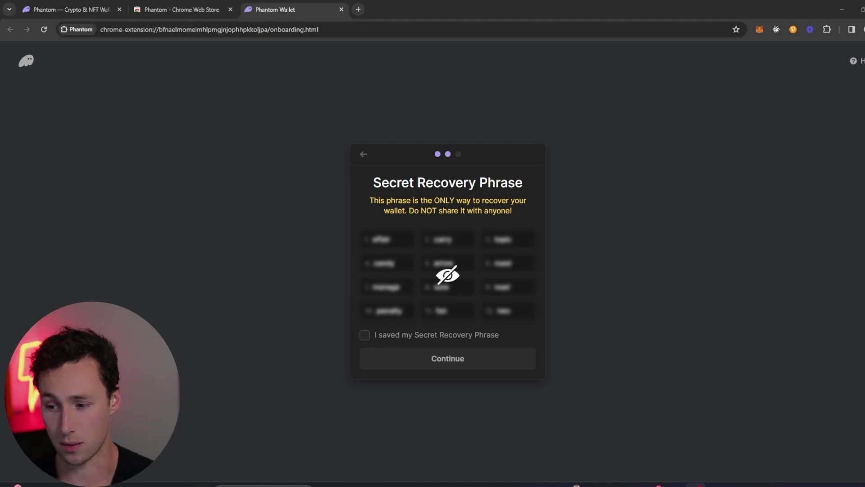
pyautogui.click(364, 337)
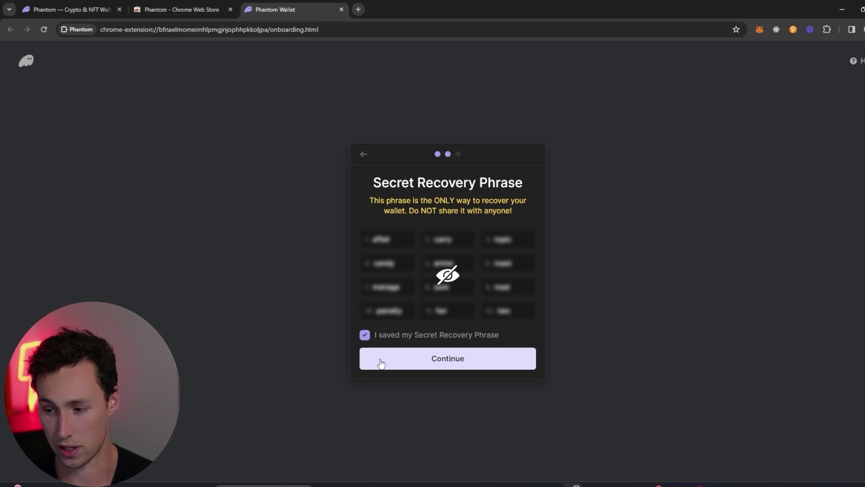
pyautogui.click(406, 363)
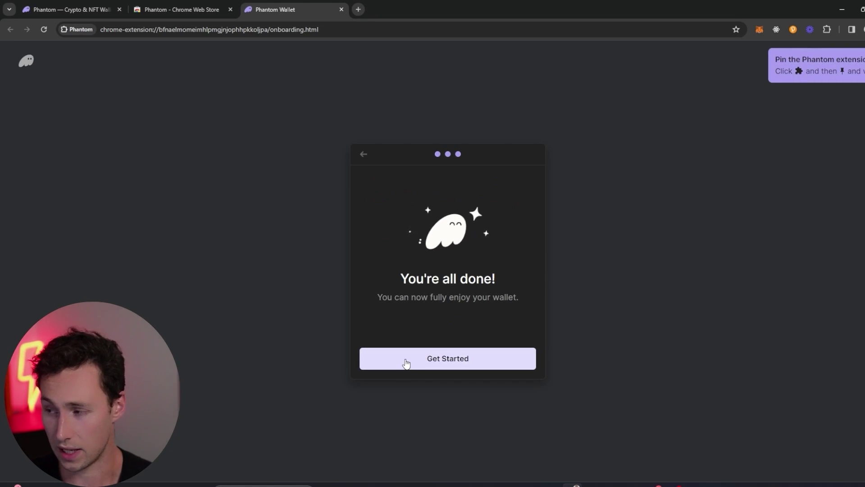
# - Pin Phantom to the Chrome toolbar and open Account 1 showing $0.00 across Ethereum, Polygon, Solana
pyautogui.click(431, 361)
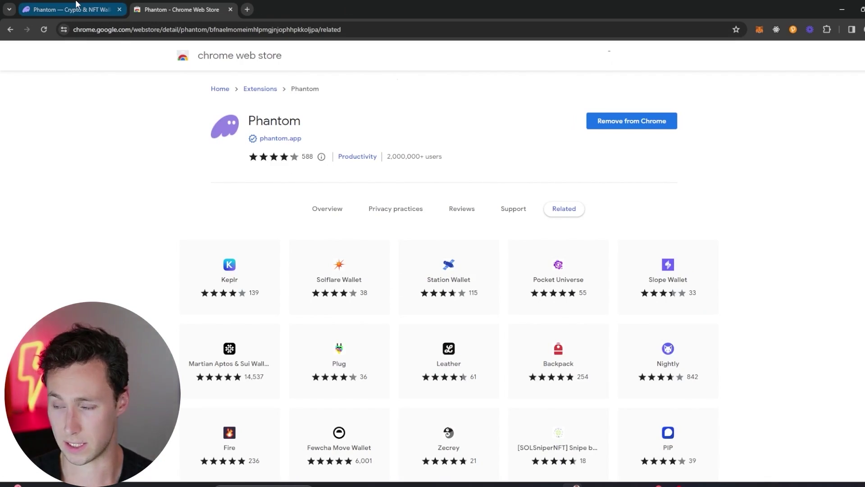
pyautogui.click(827, 30)
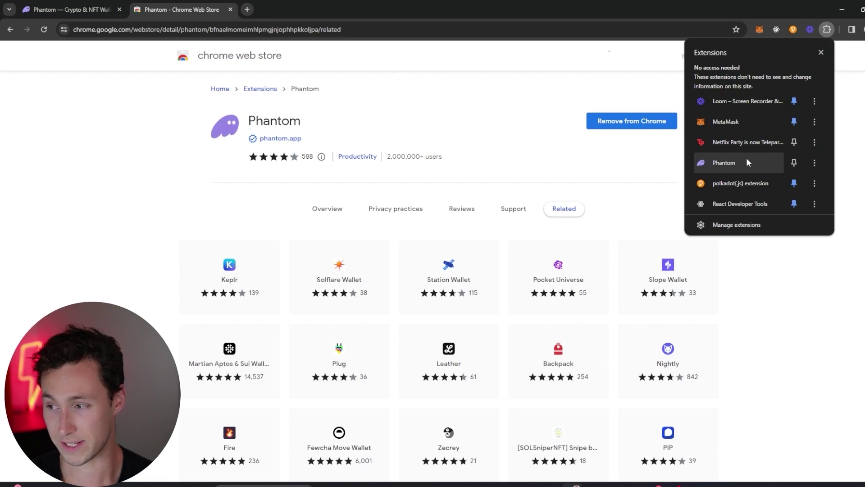
pyautogui.click(794, 163)
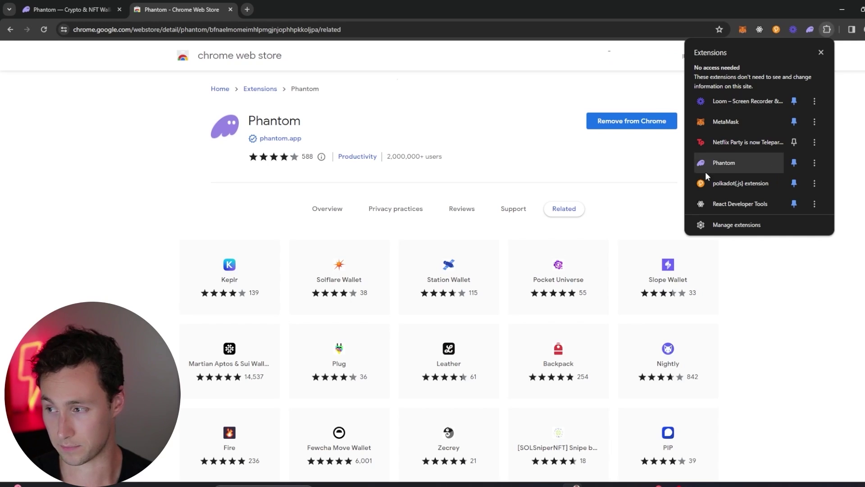
pyautogui.click(811, 29)
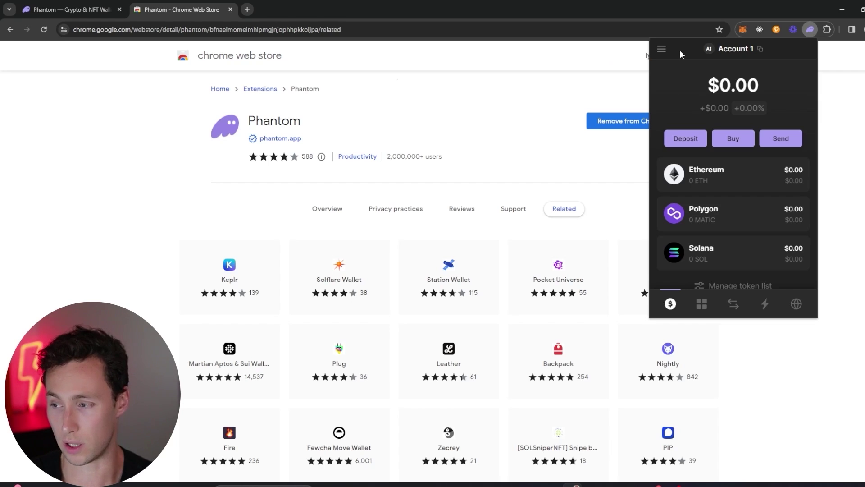
pyautogui.moveTo(709, 53)
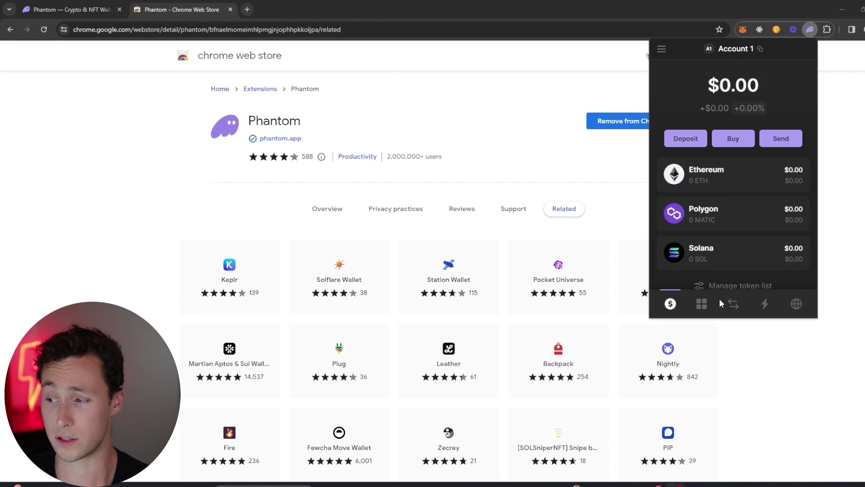
# - Look through the Collectibles, Swap and Activity views, then return to token balances
pyautogui.click(702, 305)
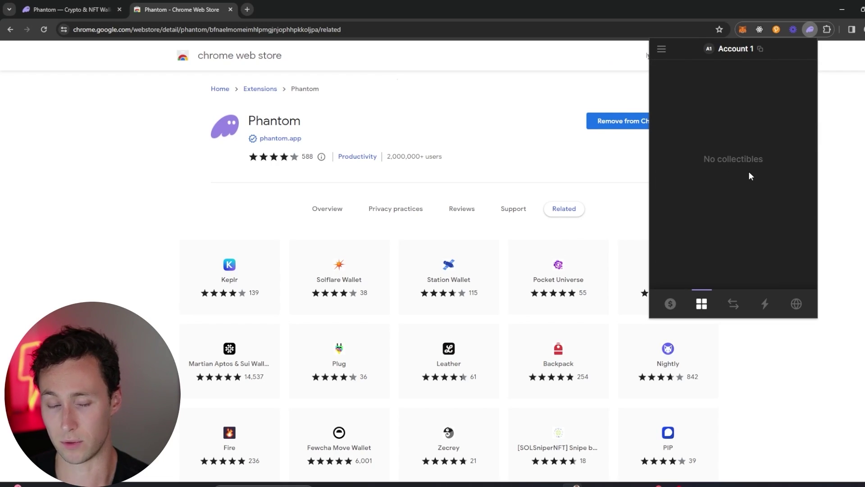
pyautogui.click(733, 305)
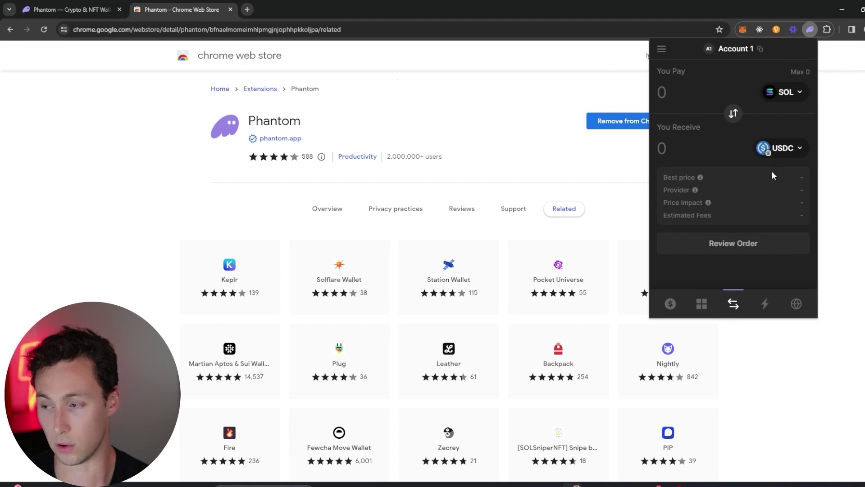
pyautogui.click(765, 304)
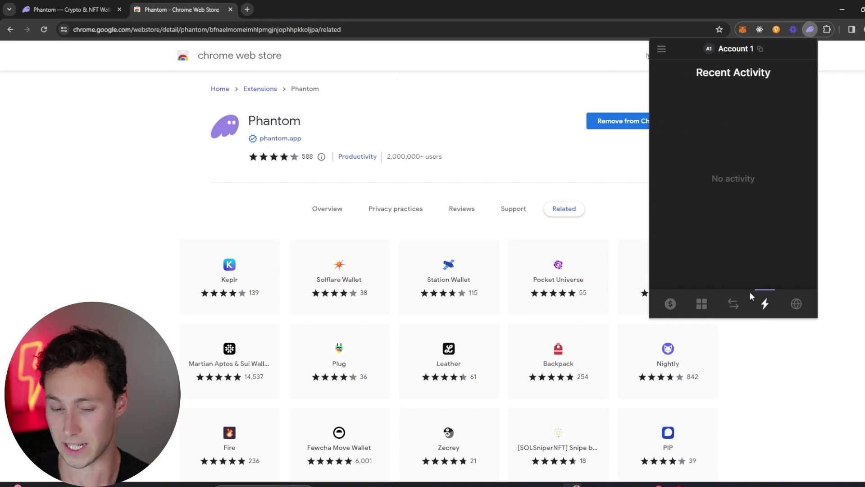
pyautogui.click(671, 304)
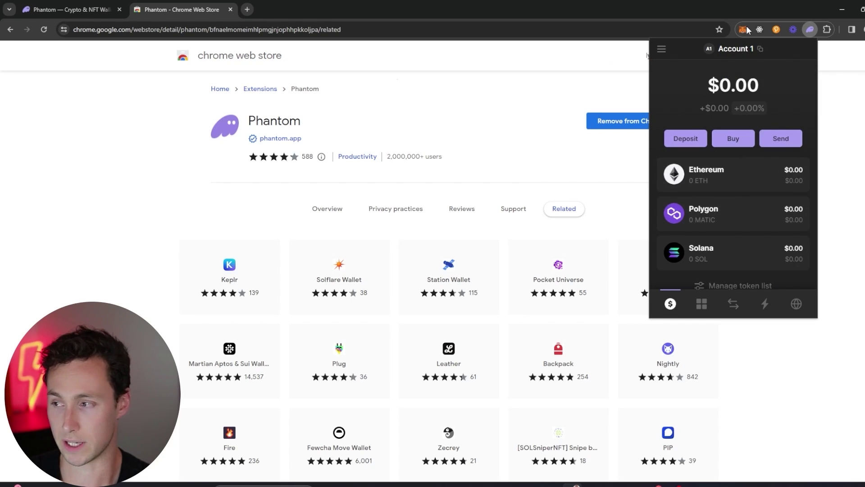
# - Copy Account 1's Solana, Ethereum and Polygon addresses
pyautogui.moveTo(761, 48)
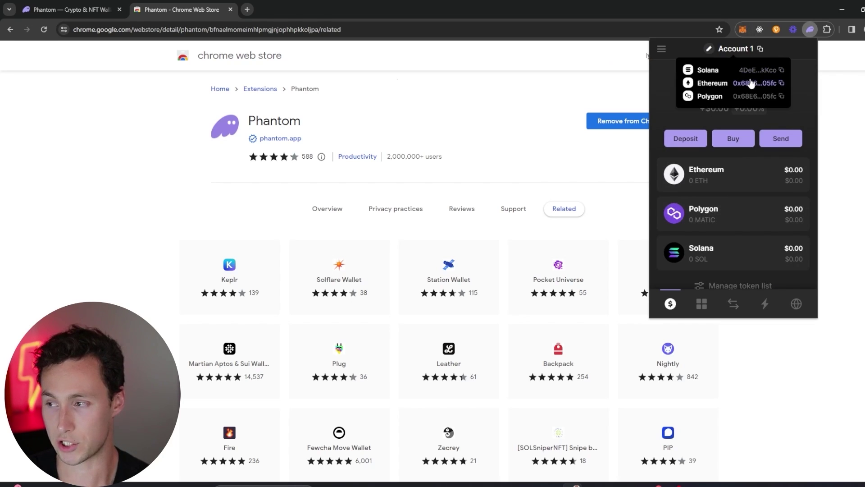
pyautogui.click(761, 72)
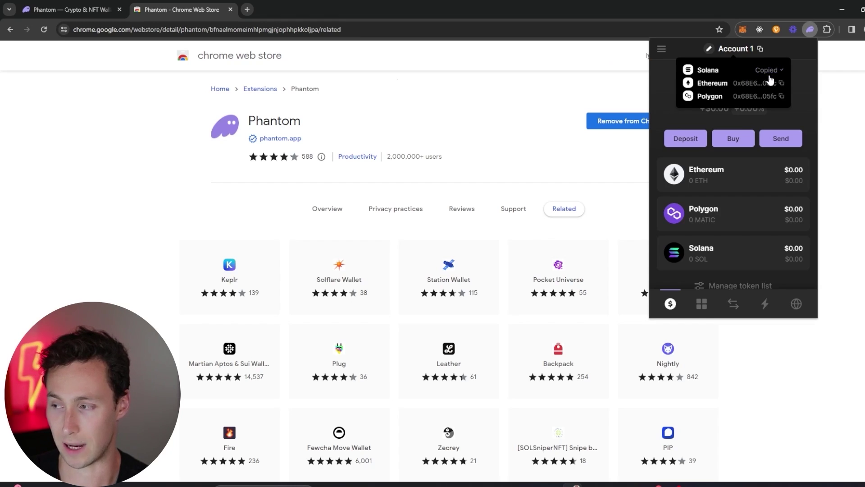
pyautogui.click(765, 83)
pyautogui.click(771, 96)
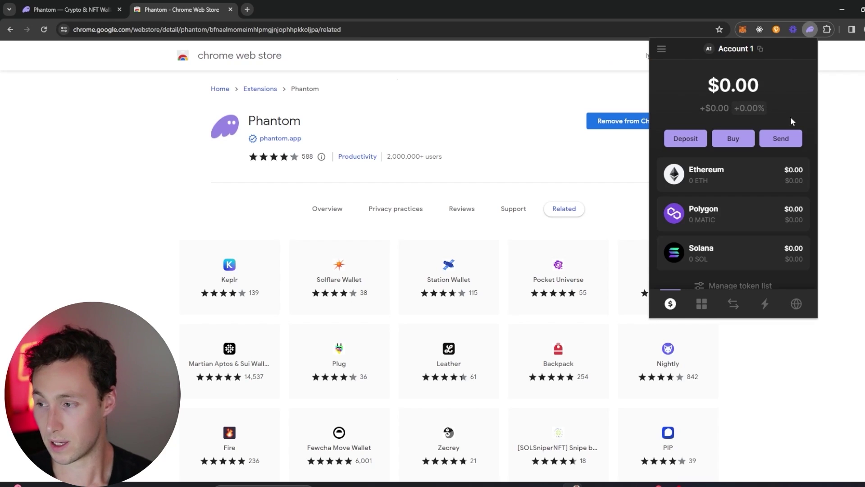
# - Start a purchase of 10 SOL and continue to the payment provider choice
pyautogui.click(736, 140)
pyautogui.click(733, 123)
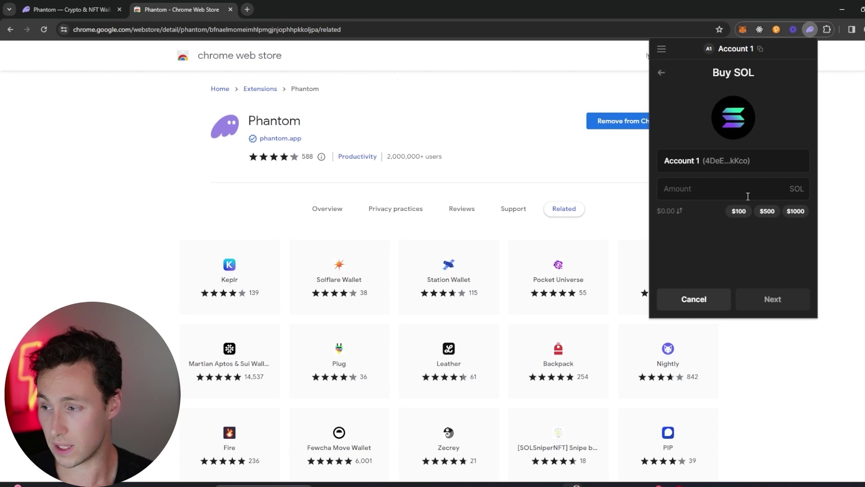
pyautogui.click(748, 196)
pyautogui.write('1')
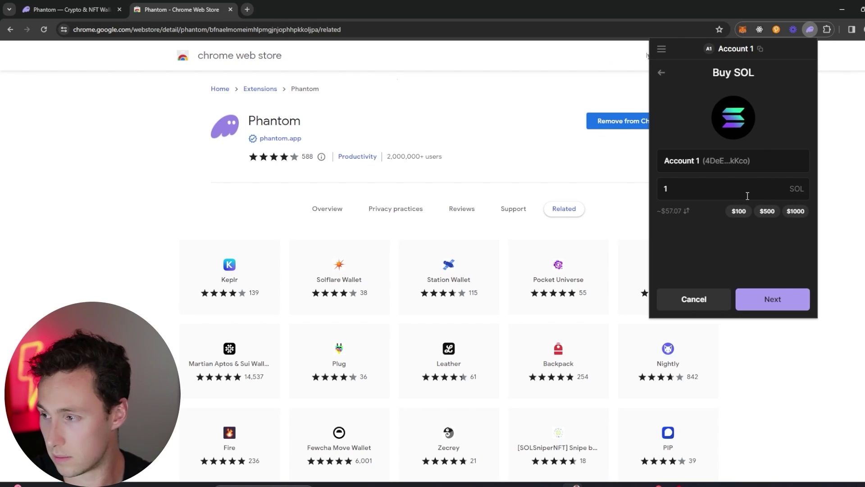
pyautogui.write('0')
pyautogui.click(780, 292)
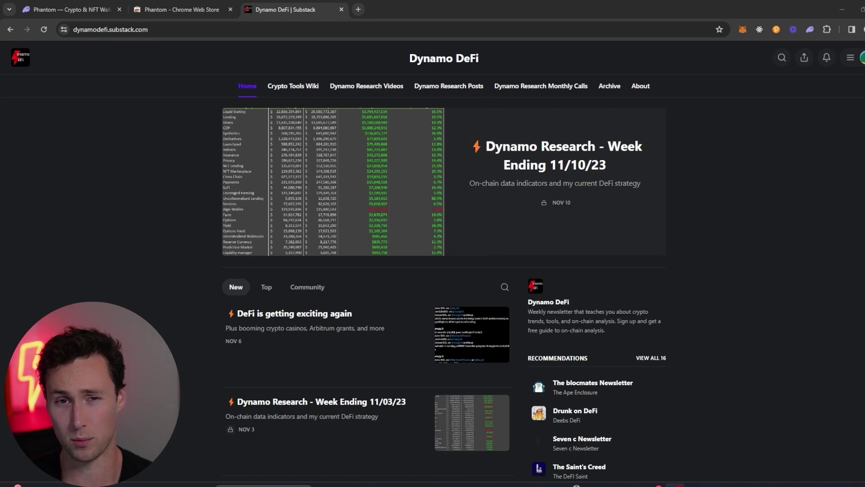
# - Open the 'DeFi is getting exciting again' post and scroll through the article
pyautogui.click(351, 337)
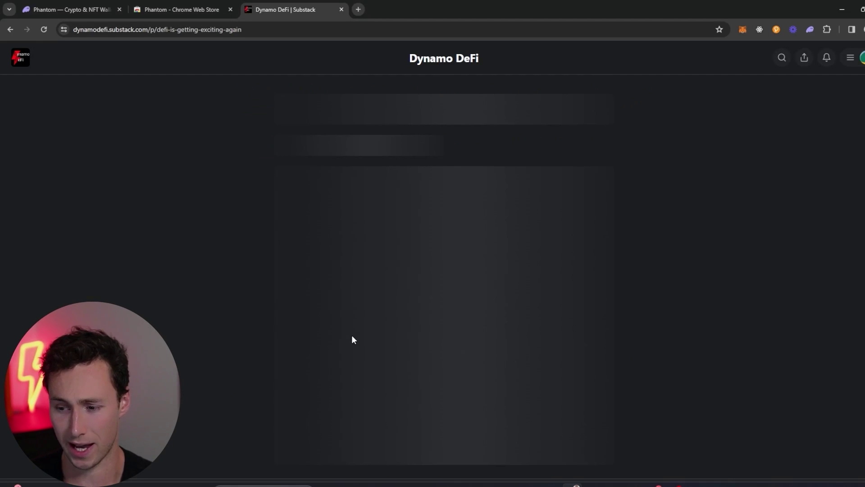
pyautogui.scroll(-20, 444, 262)
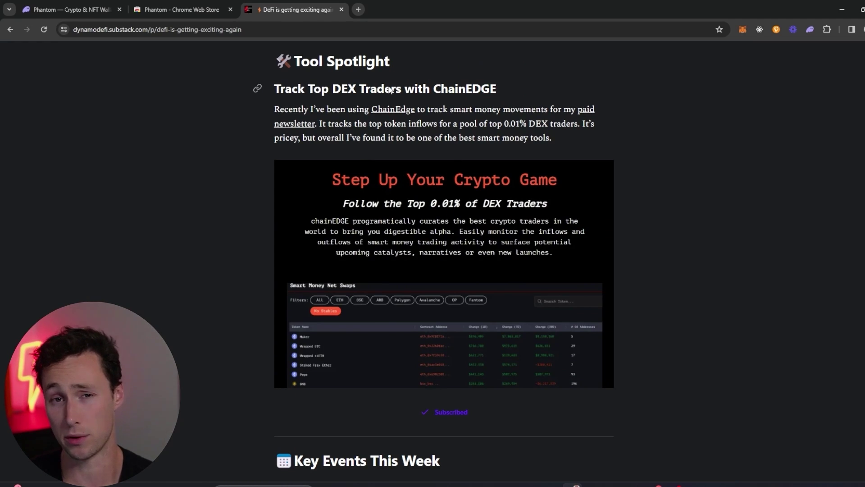
pyautogui.scroll(20, 390, 90)
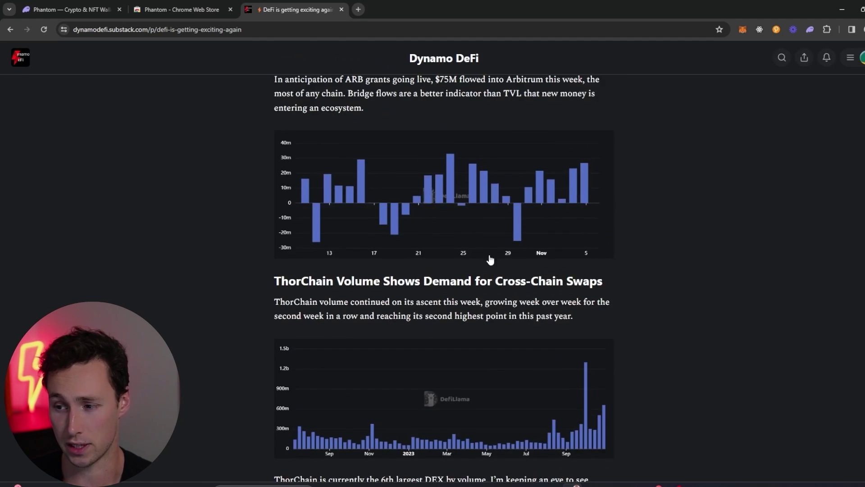